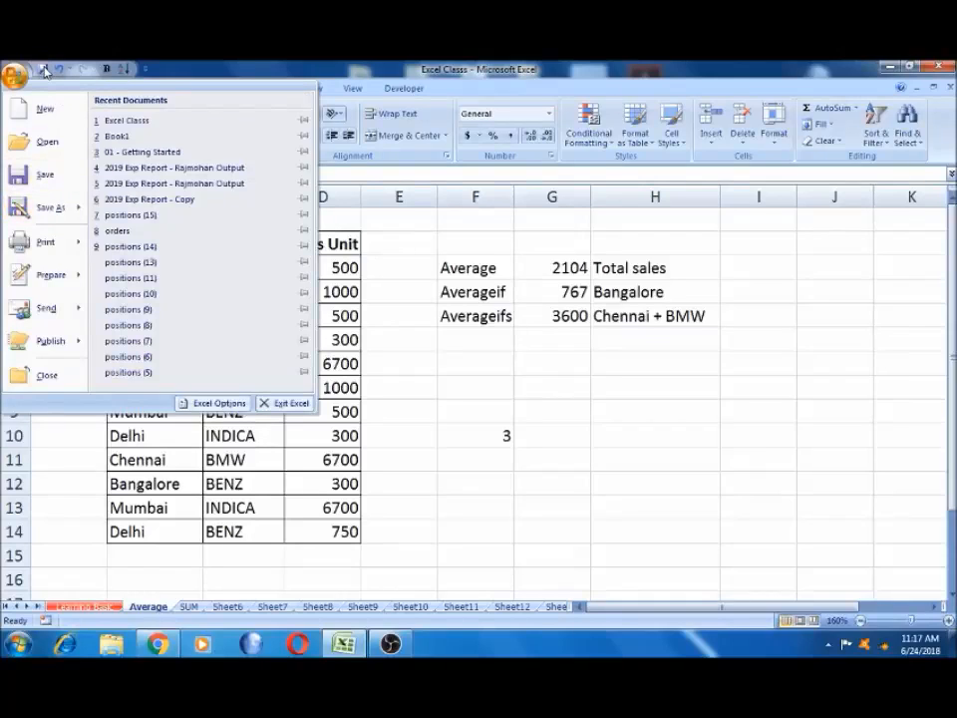
click(419, 296)
click(404, 267)
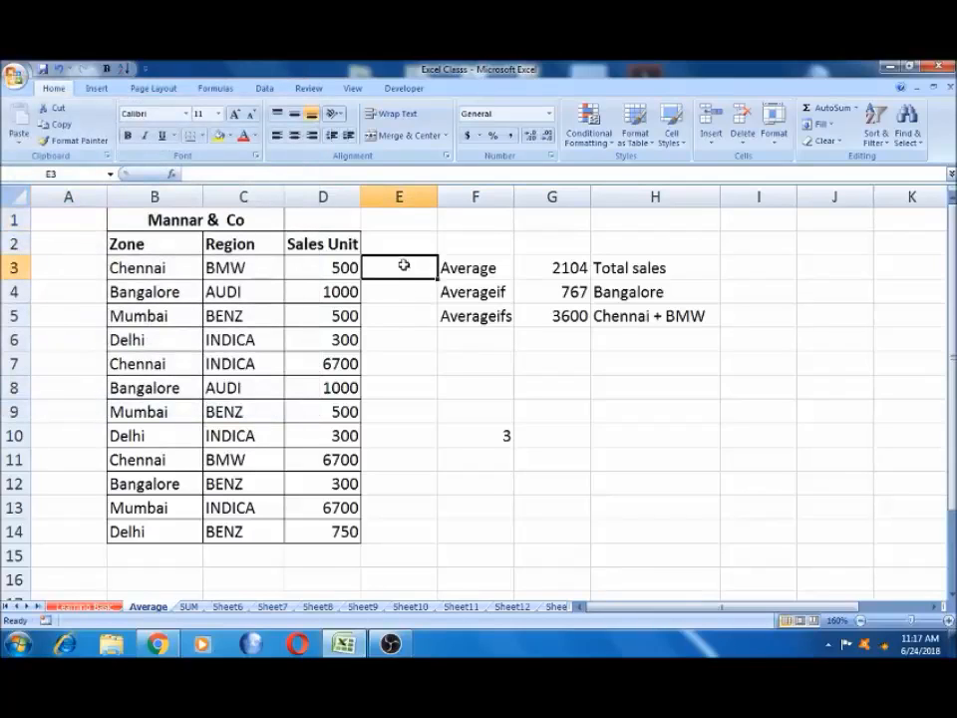
click(401, 243)
click(402, 220)
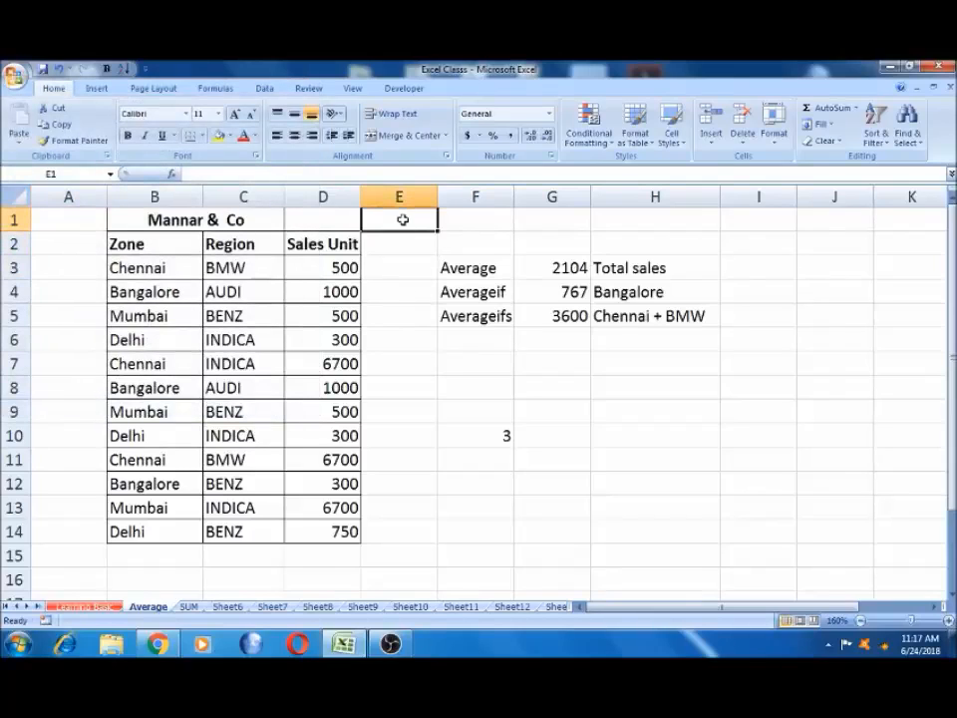
key(Left)
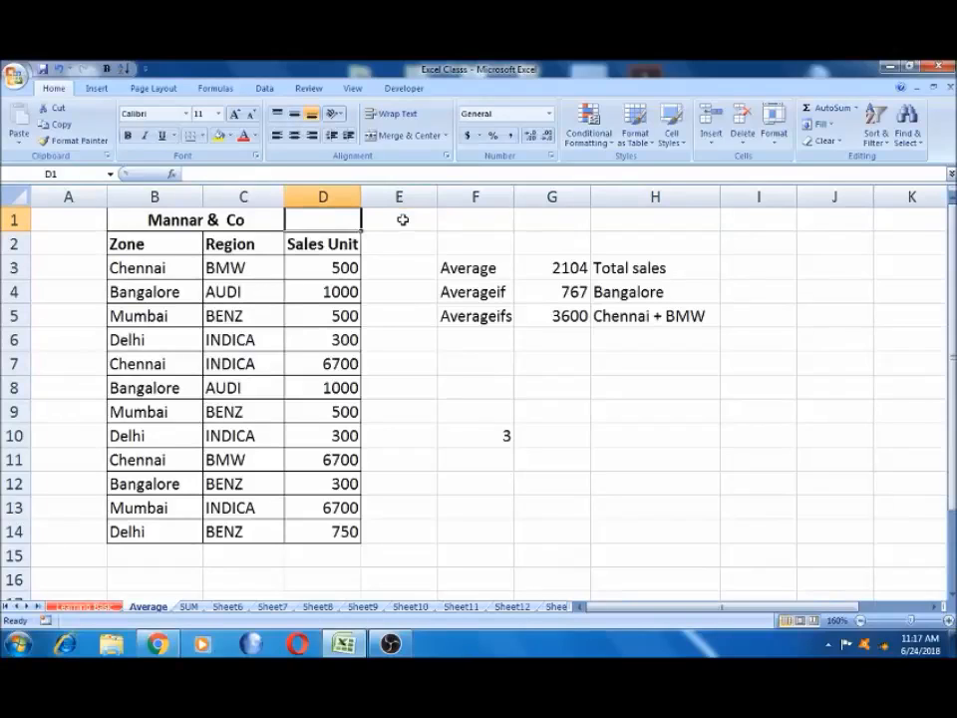
key(Left)
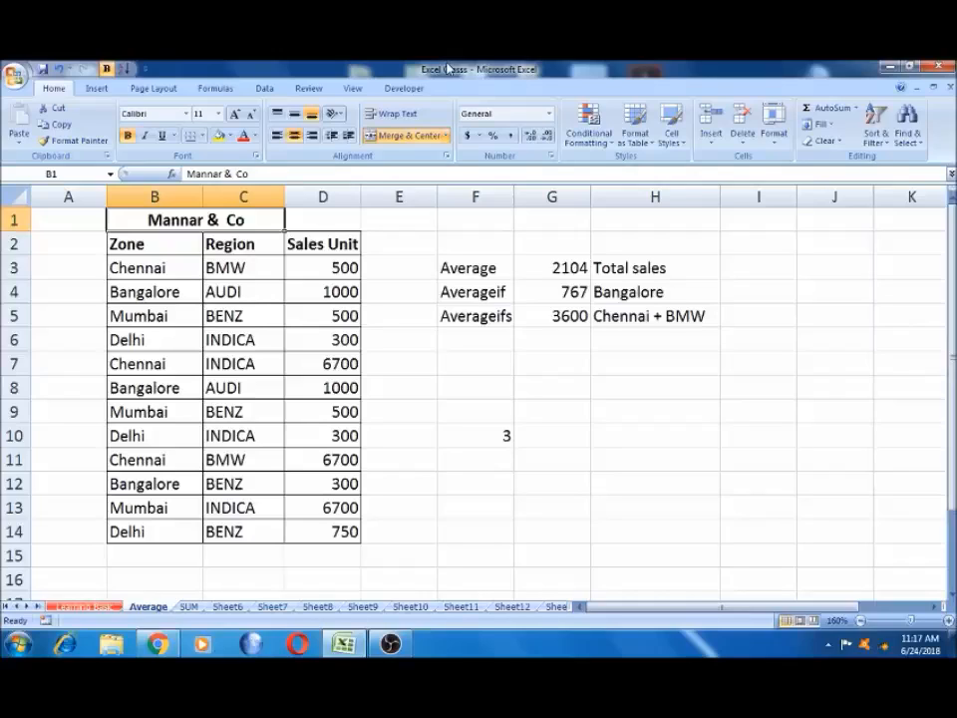
click(578, 235)
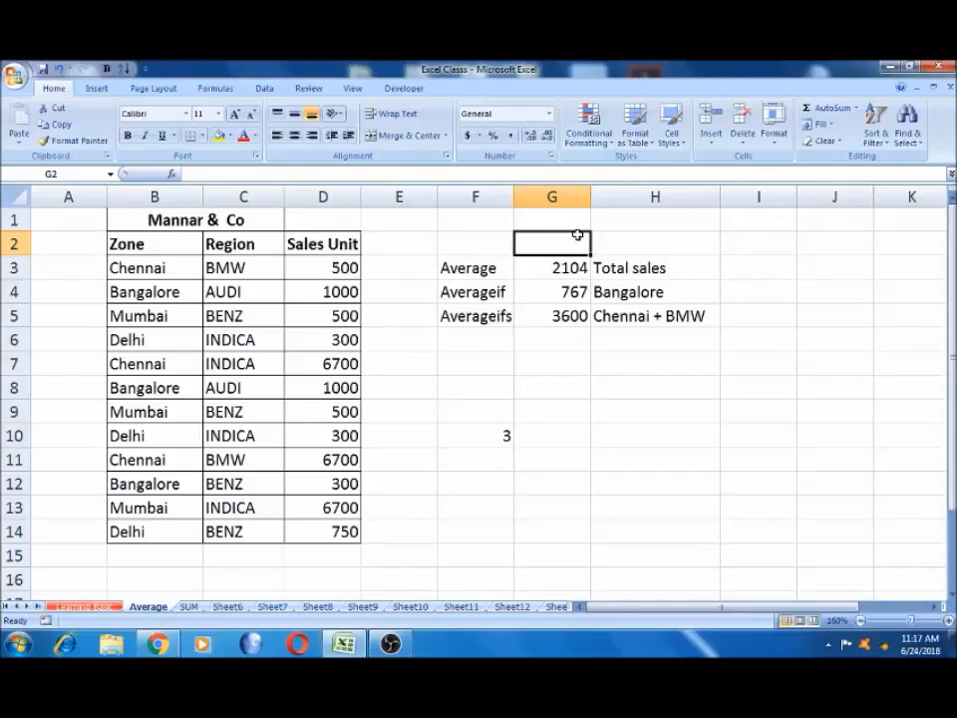
click(14, 77)
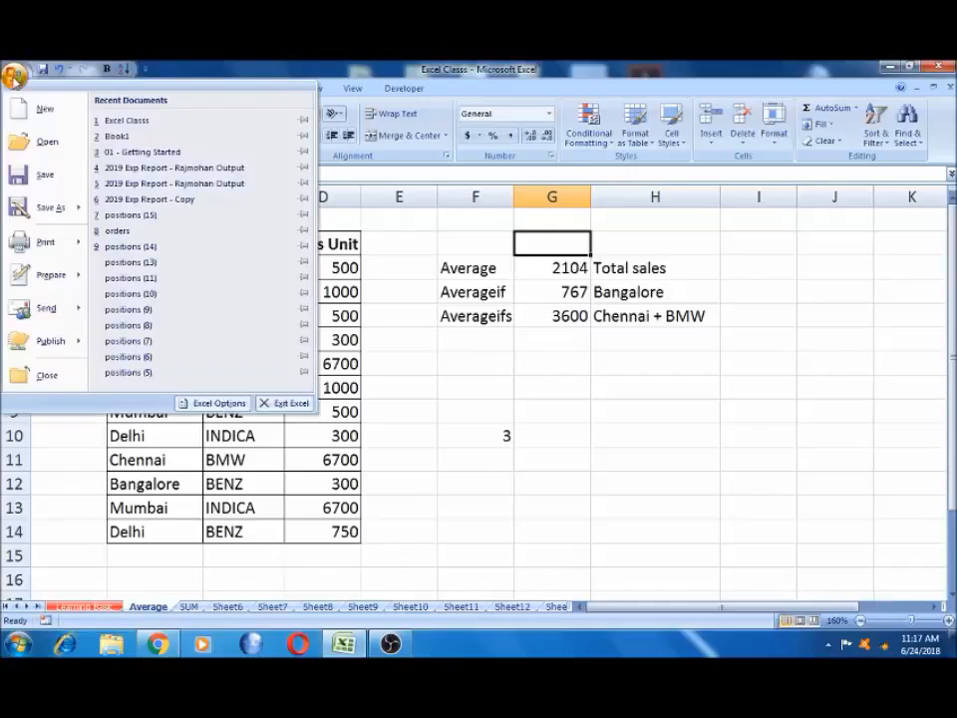
mouse_move(41, 213)
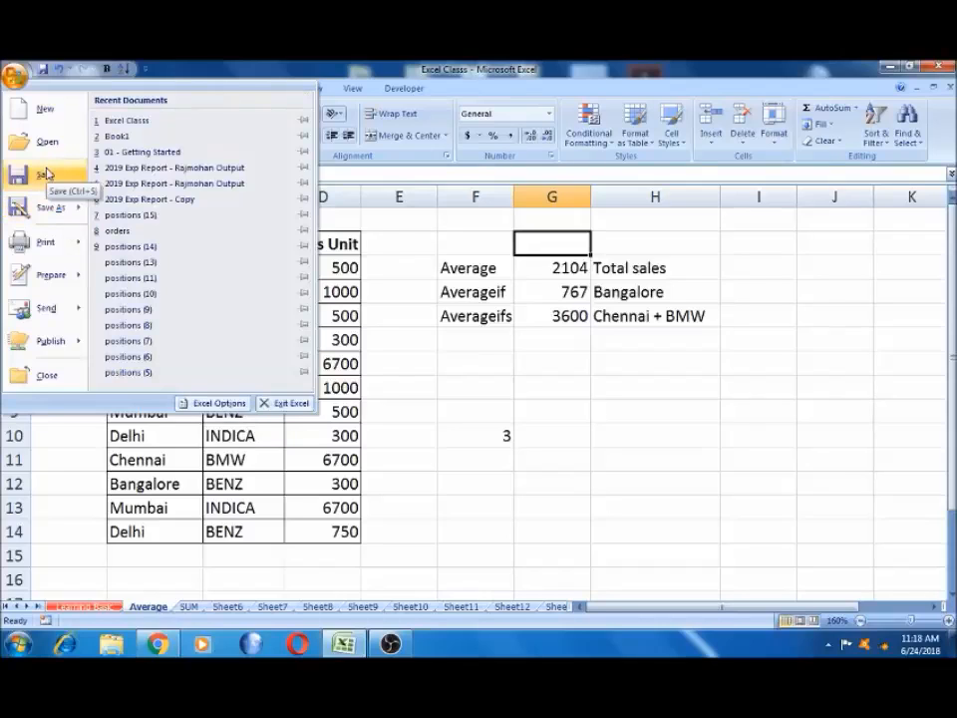
click(413, 219)
click(407, 212)
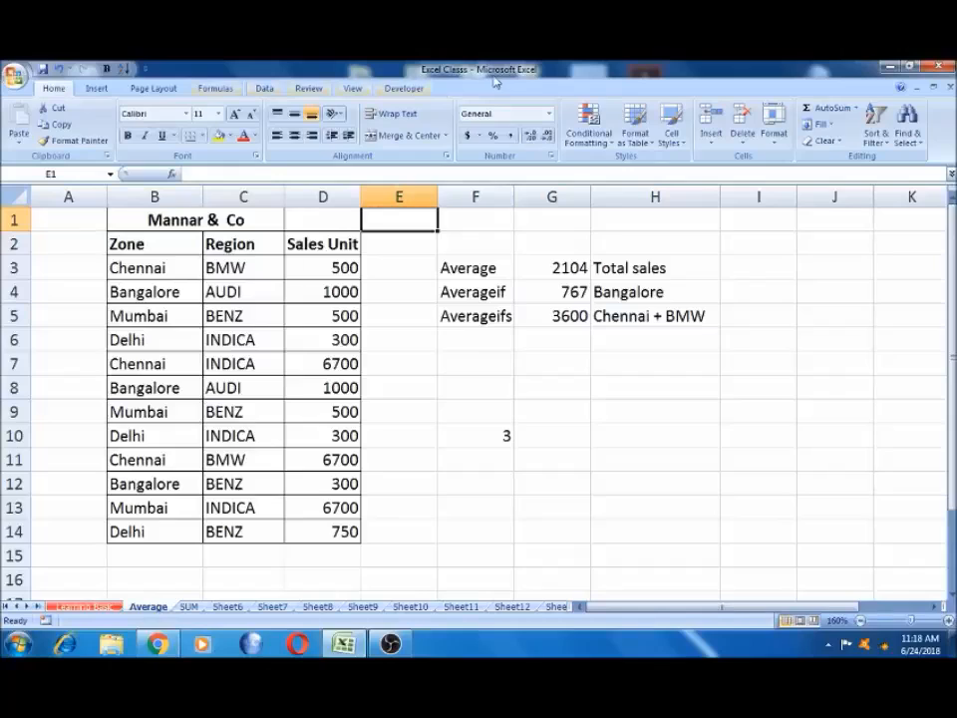
Start saving the workbook under a new name and browse to the Audio folder on the Desktop.
click(14, 76)
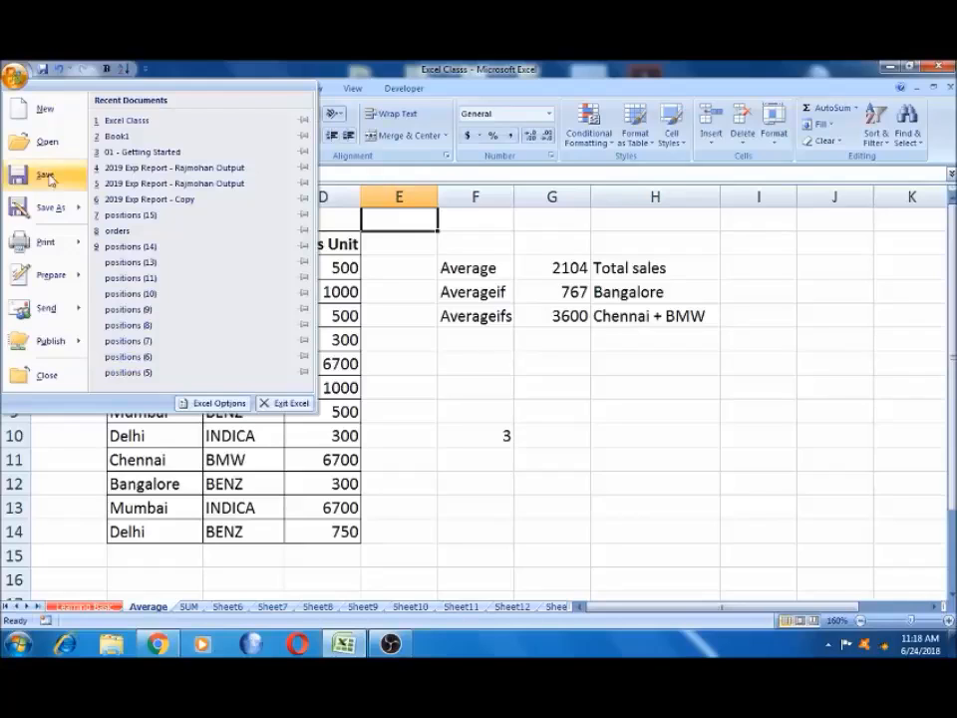
click(44, 205)
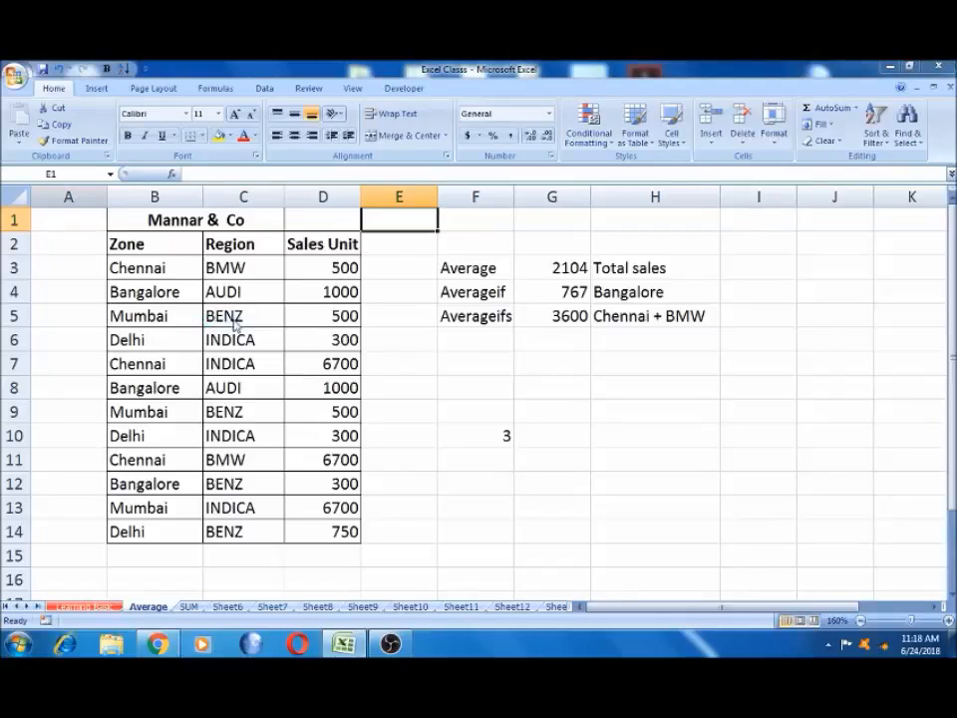
key(F12)
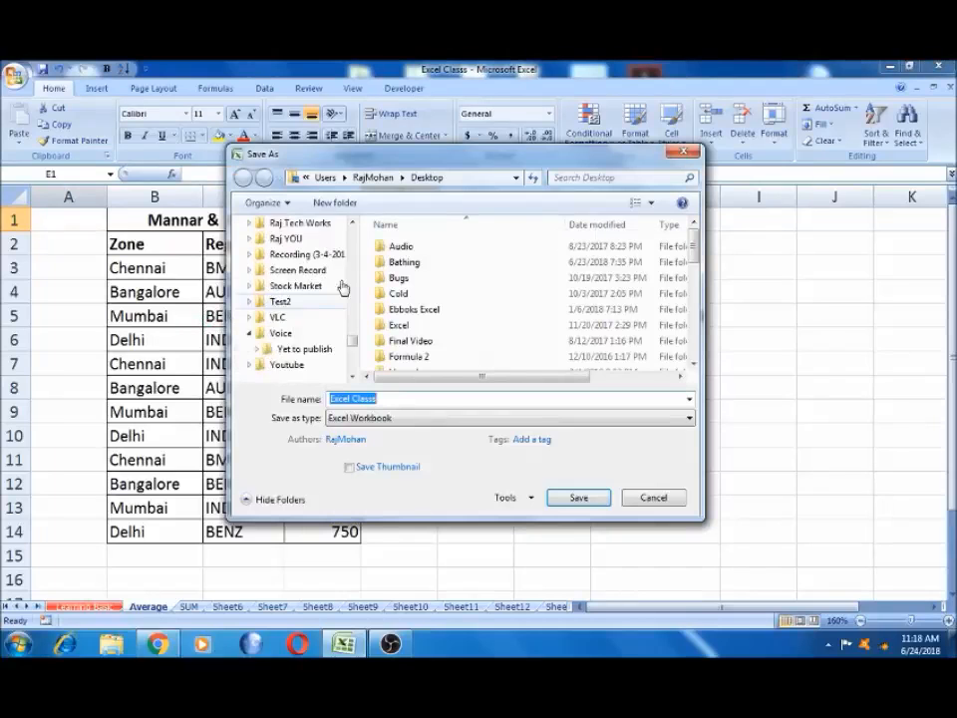
scroll(355, 249, up, 10)
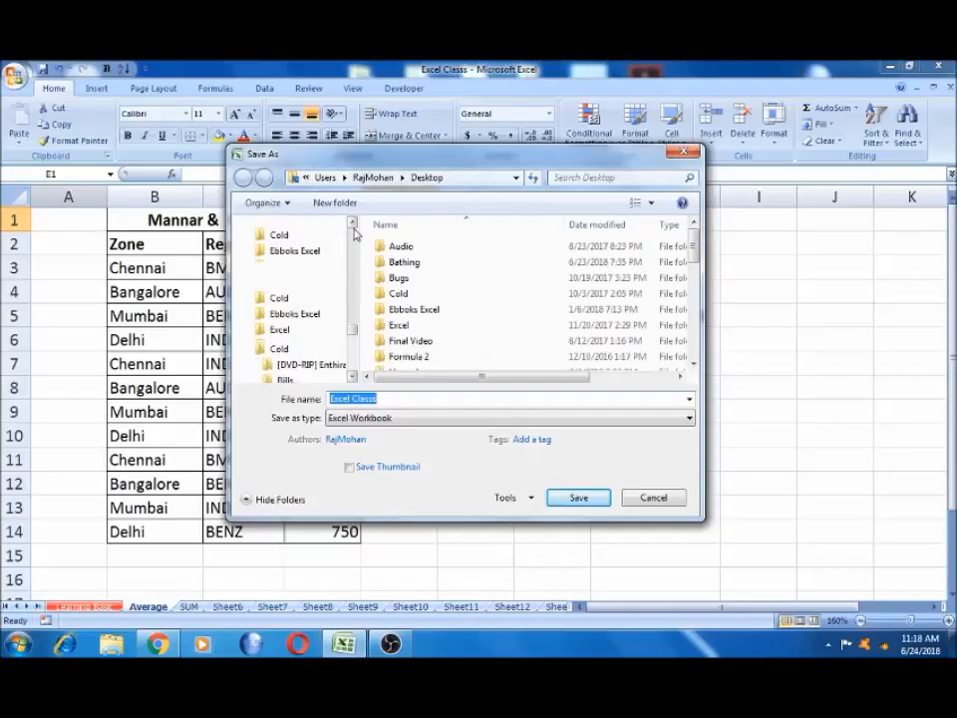
scroll(355, 233, up, 15)
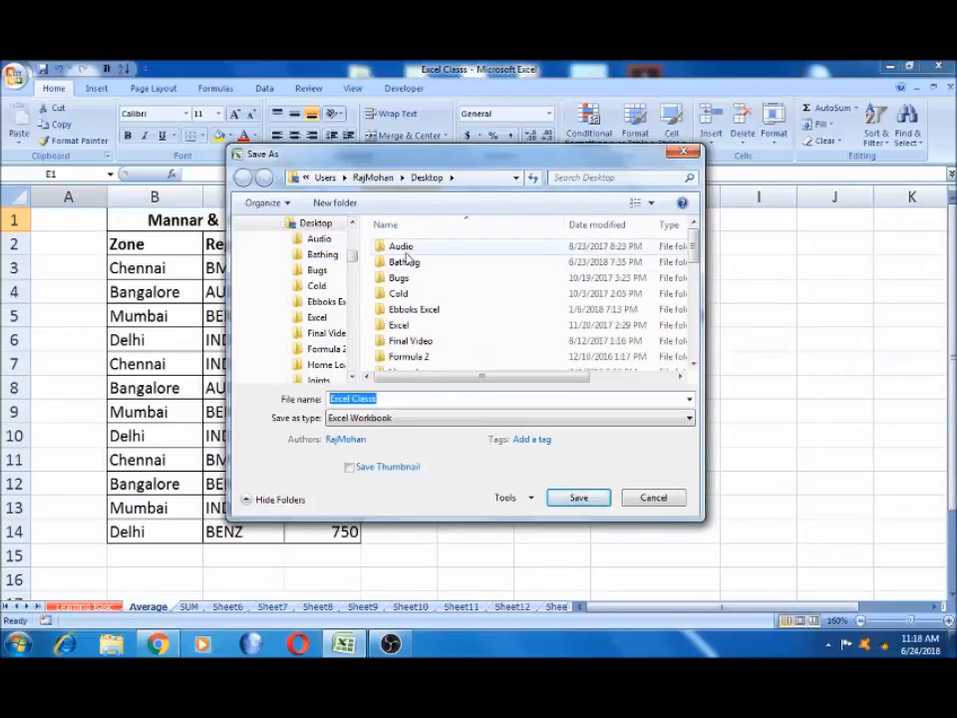
double_click(400, 246)
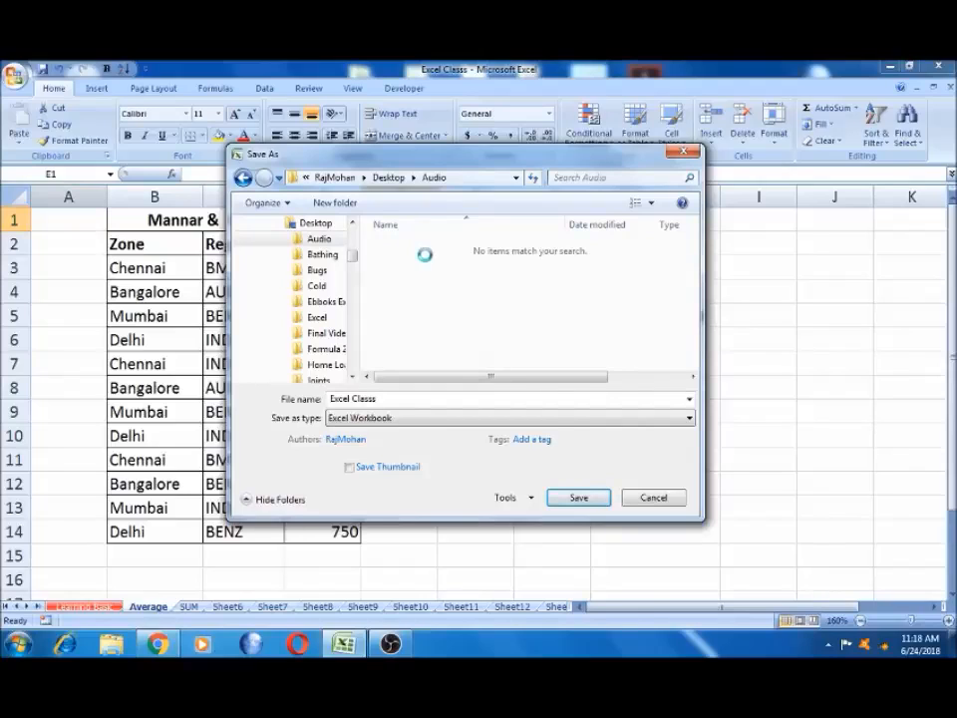
Create a folder named New Files inside the Audio folder.
right_click(424, 254)
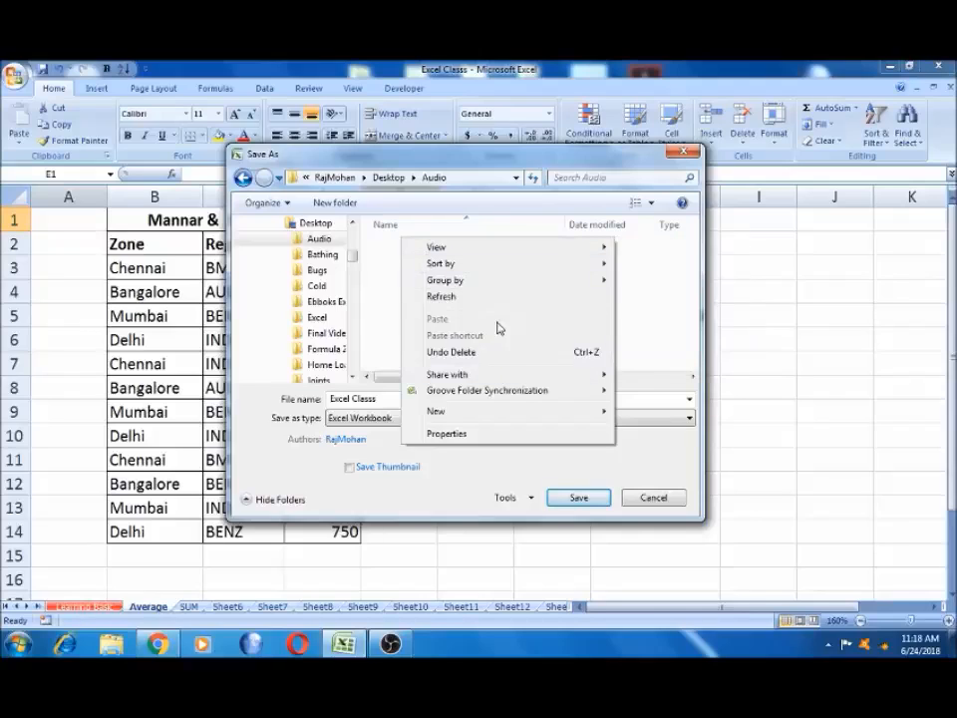
mouse_move(570, 417)
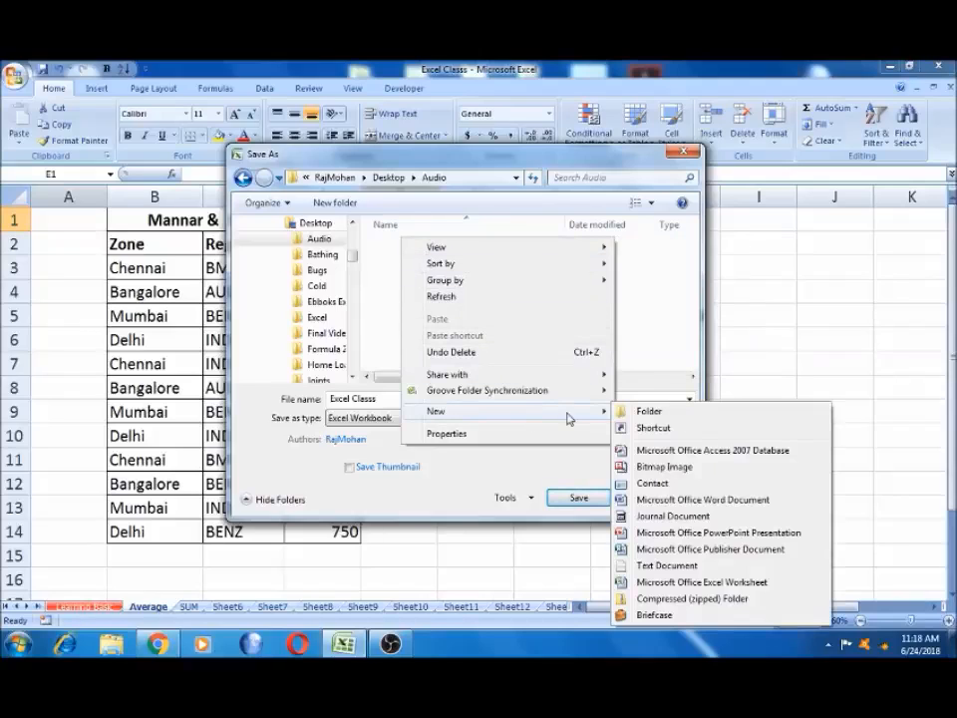
click(643, 354)
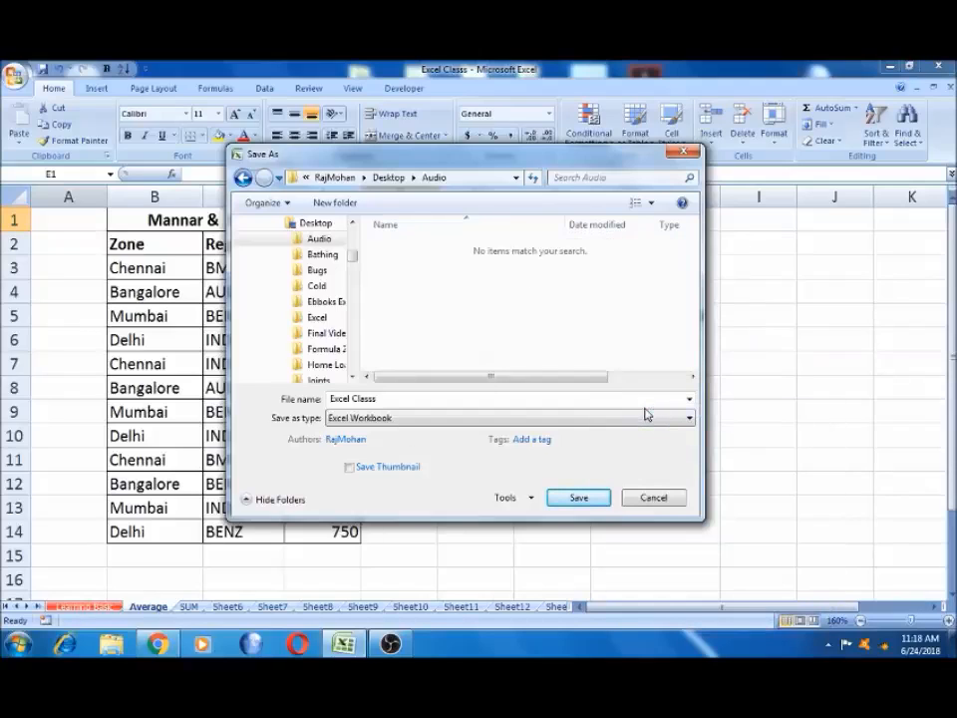
key(BackSpace)
text(New Files)
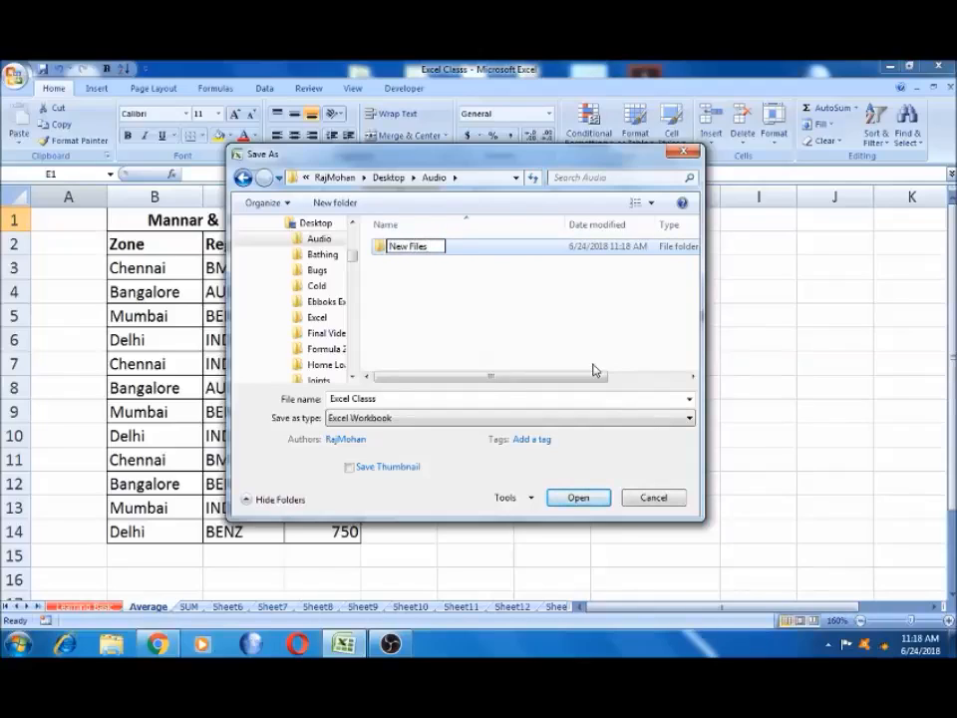
click(525, 317)
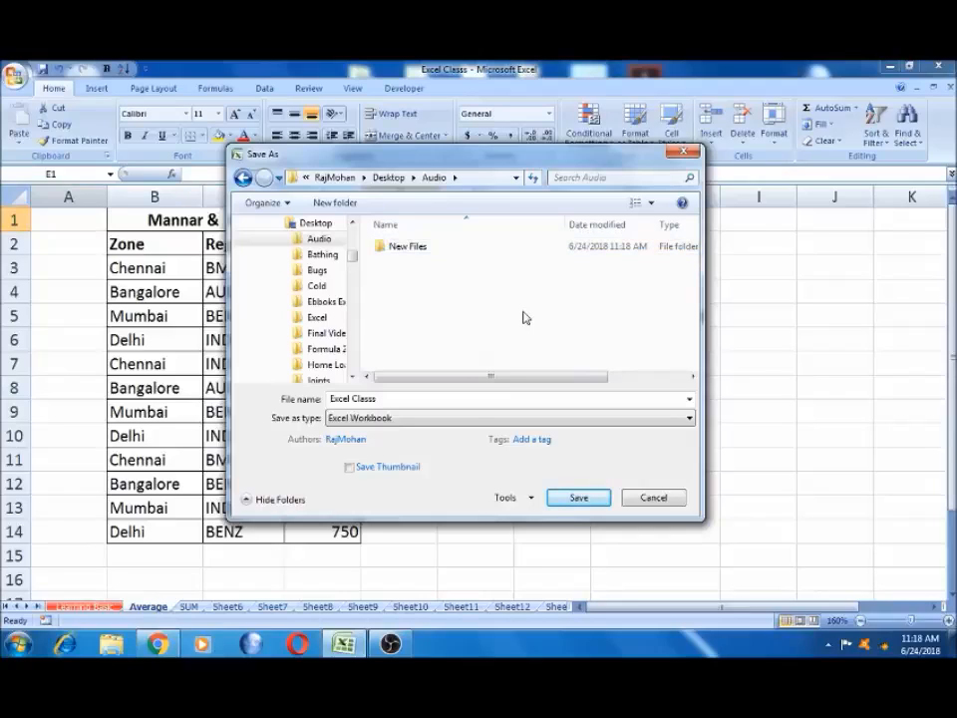
Open the New Files folder and replace the workbook's file name with New File.
double_click(439, 257)
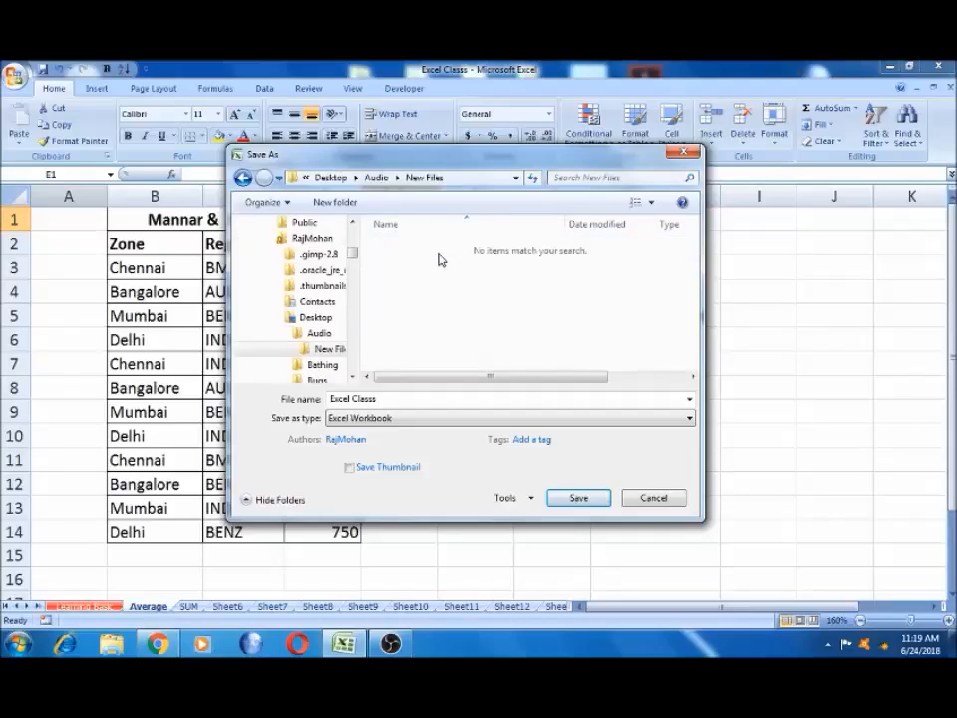
click(397, 400)
key(ctrl+a)
key(BackSpace)
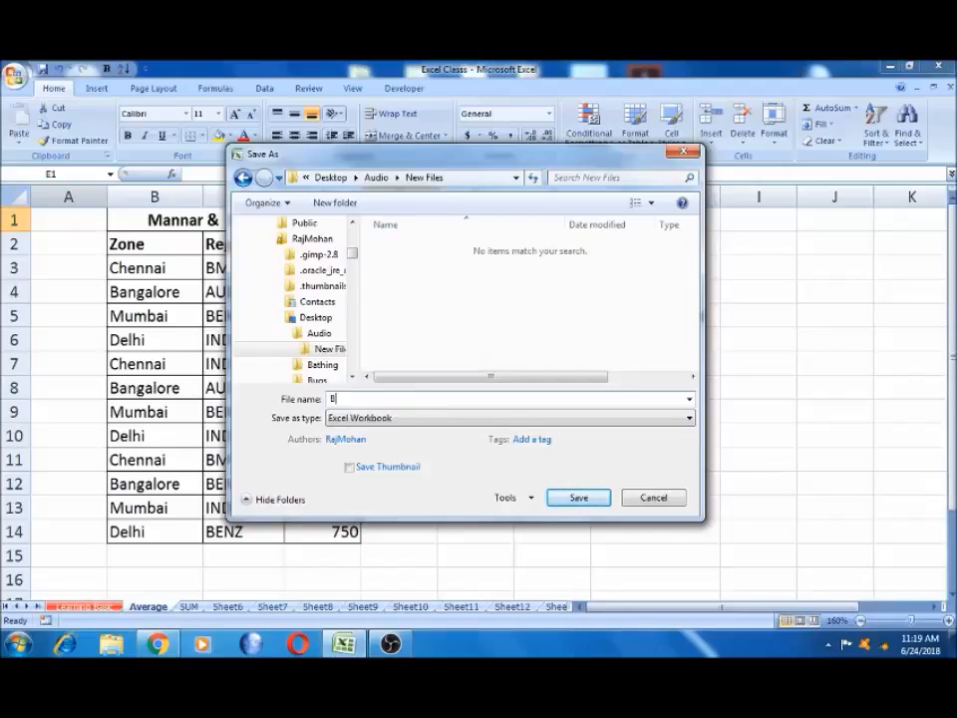
text(New File)
Choose Excel Workbook as the file type and save the workbook in the New Files folder.
click(409, 421)
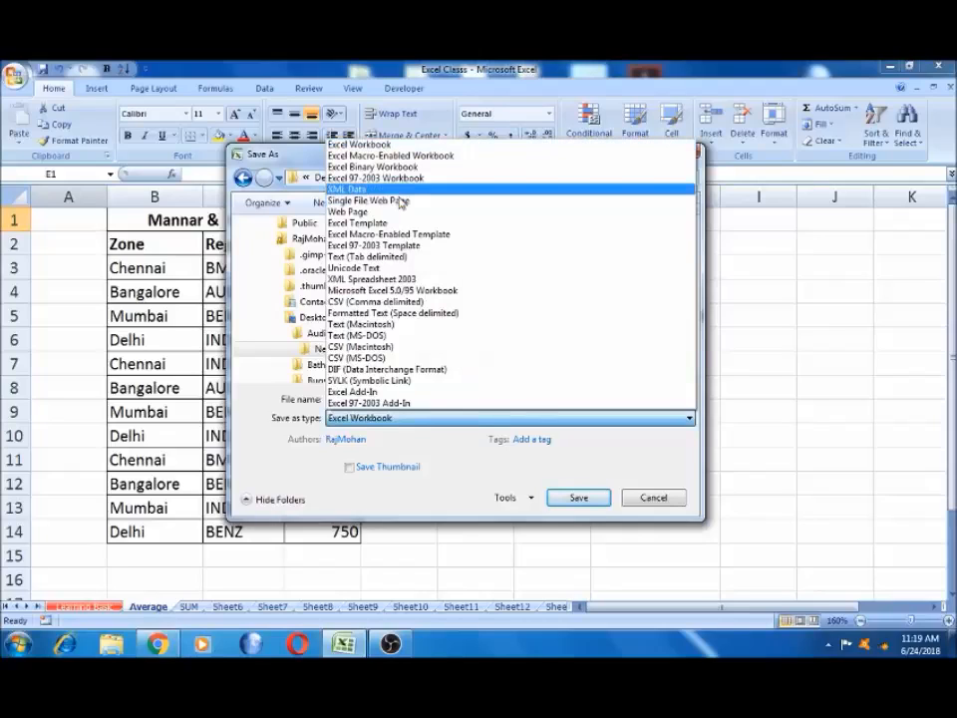
key(Down)
key(Up)
key(Up)
key(Up)
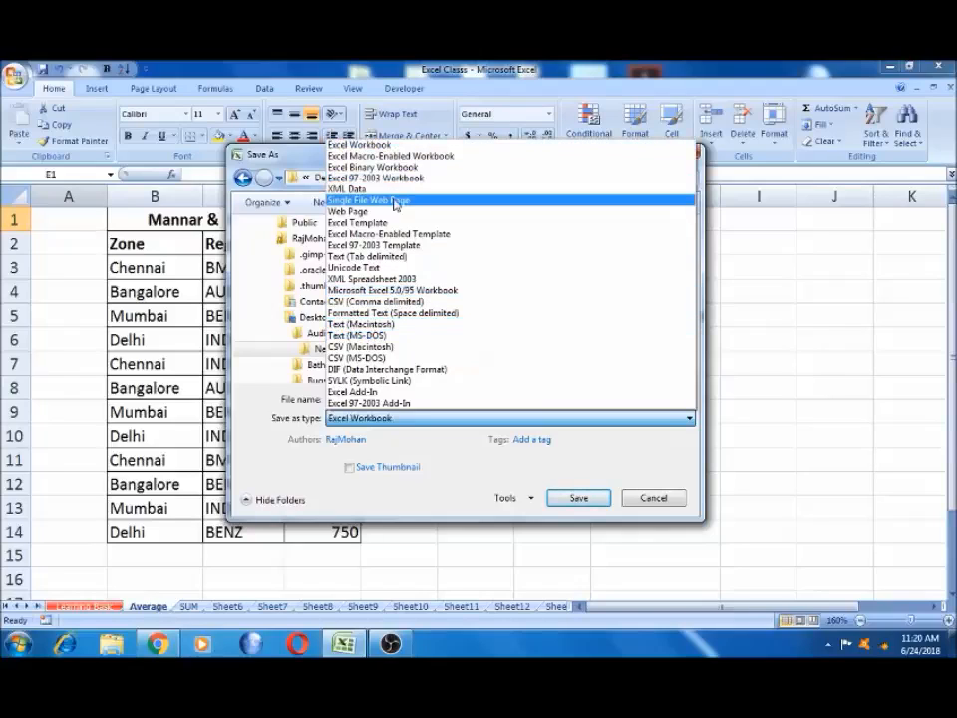
click(368, 144)
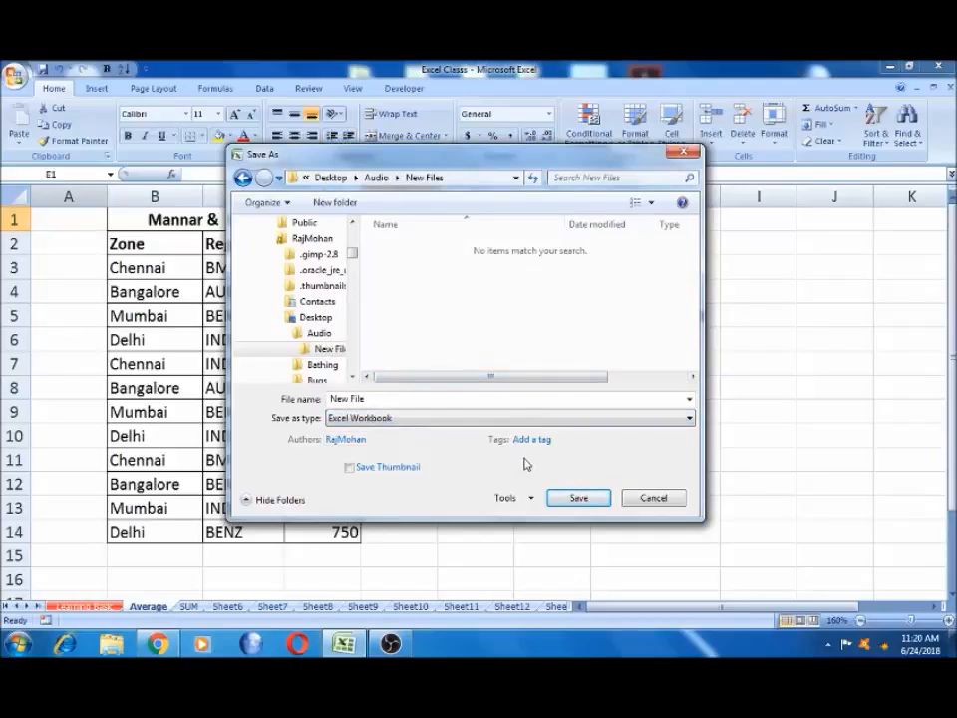
click(568, 504)
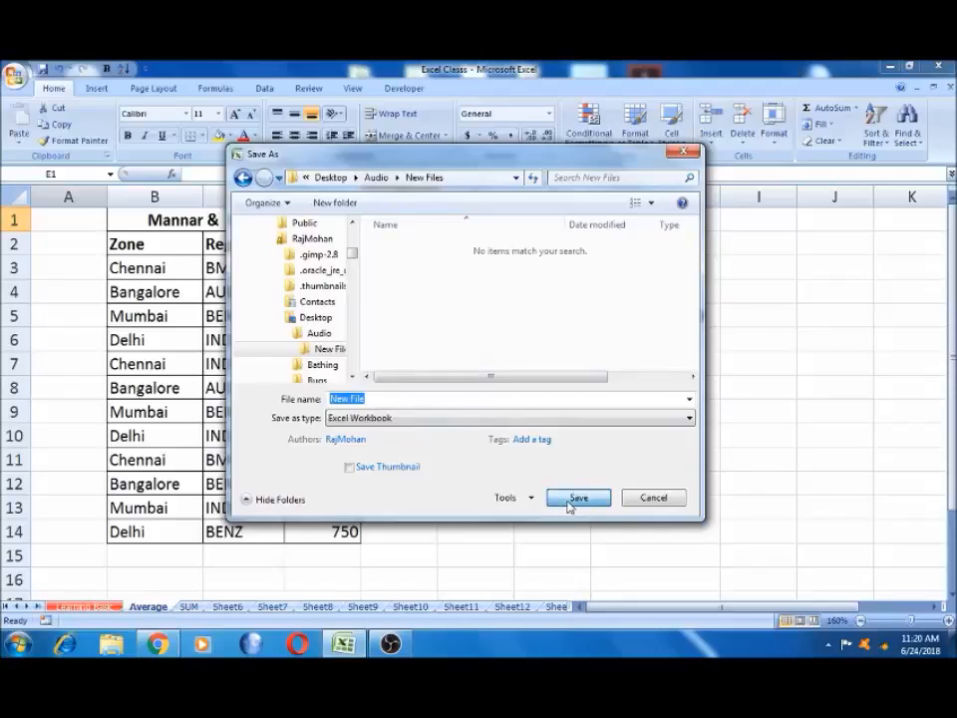